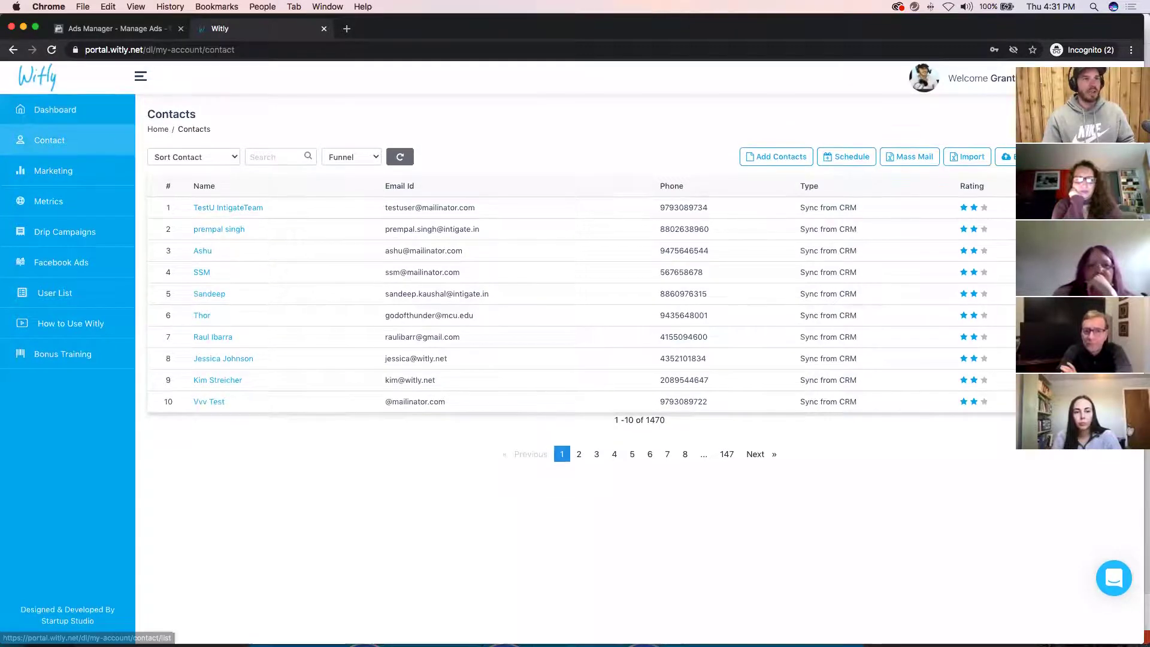
# Open the contact lists and send the New Leads (Wise Agent) list to a Facebook ad account.
pyautogui.click(55, 293)
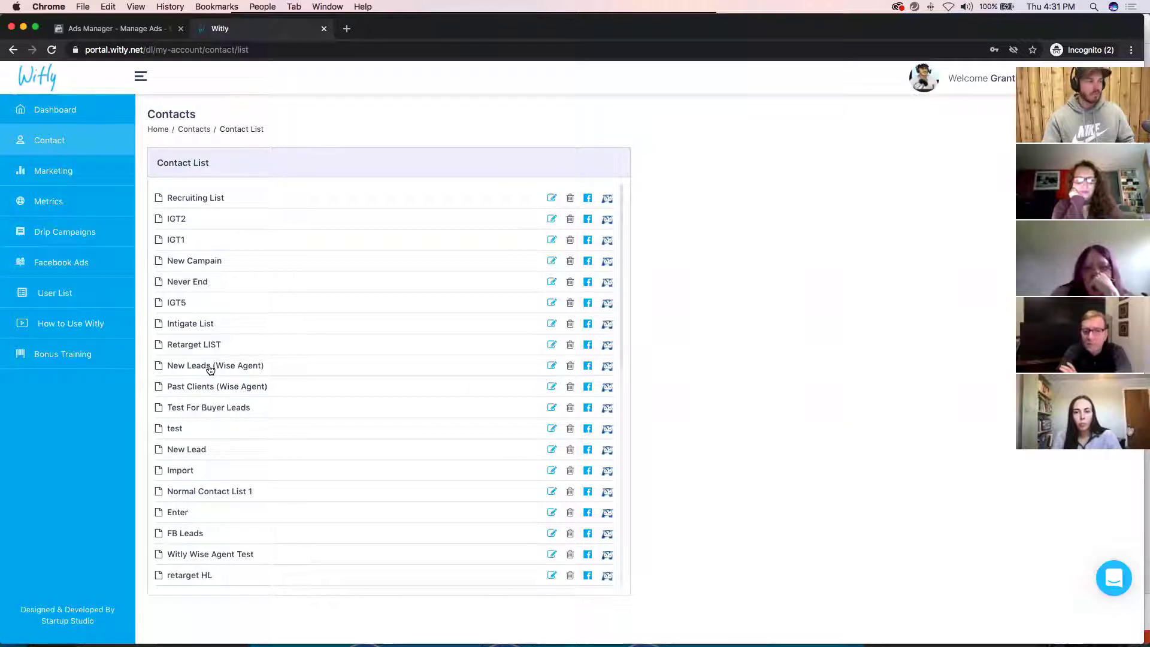
pyautogui.click(589, 367)
pyautogui.scroll(-5, 487, 260)
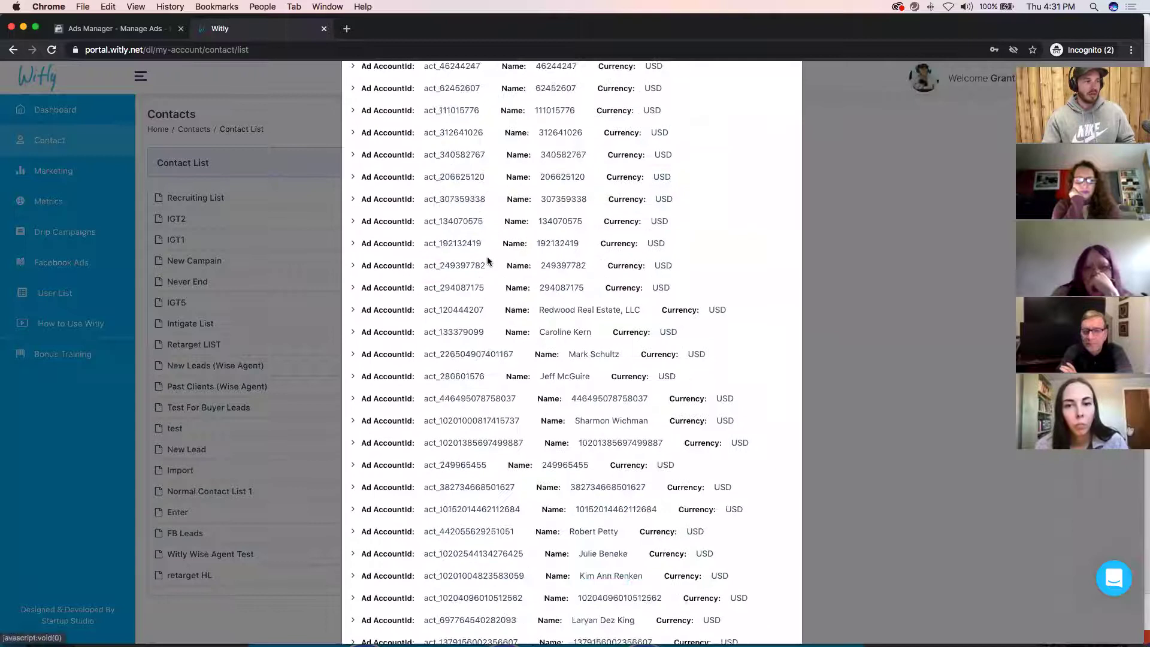
pyautogui.scroll(-5, 487, 256)
pyautogui.scroll(-3, 451, 376)
pyautogui.scroll(-6, 451, 377)
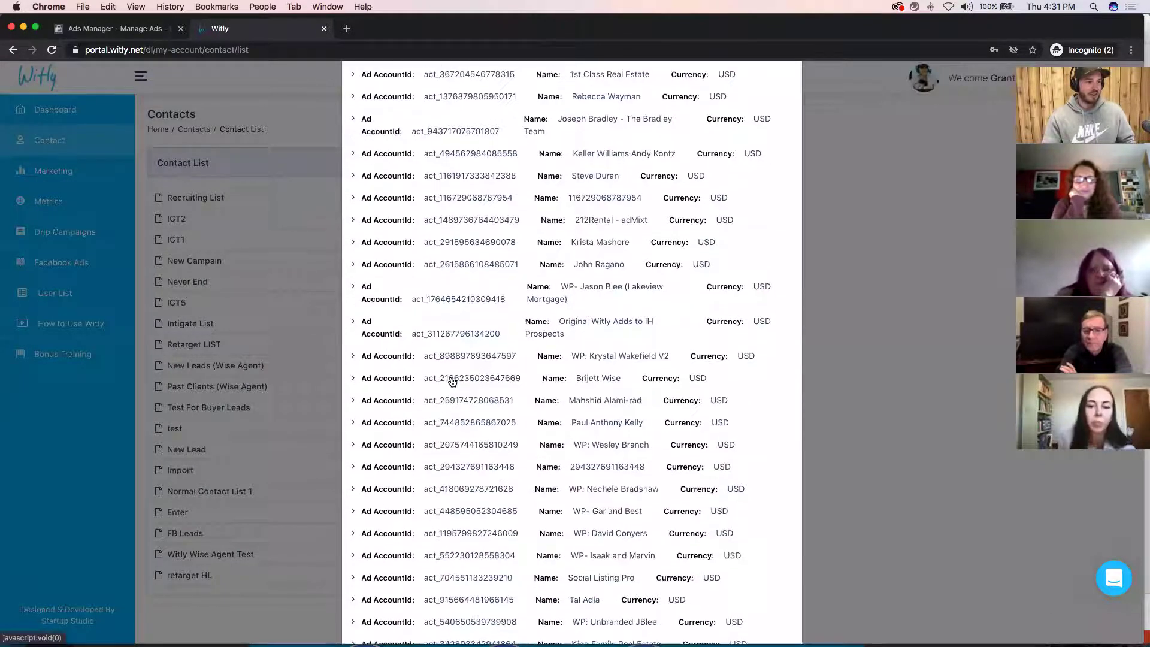
pyautogui.scroll(-3, 452, 383)
pyautogui.click(405, 492)
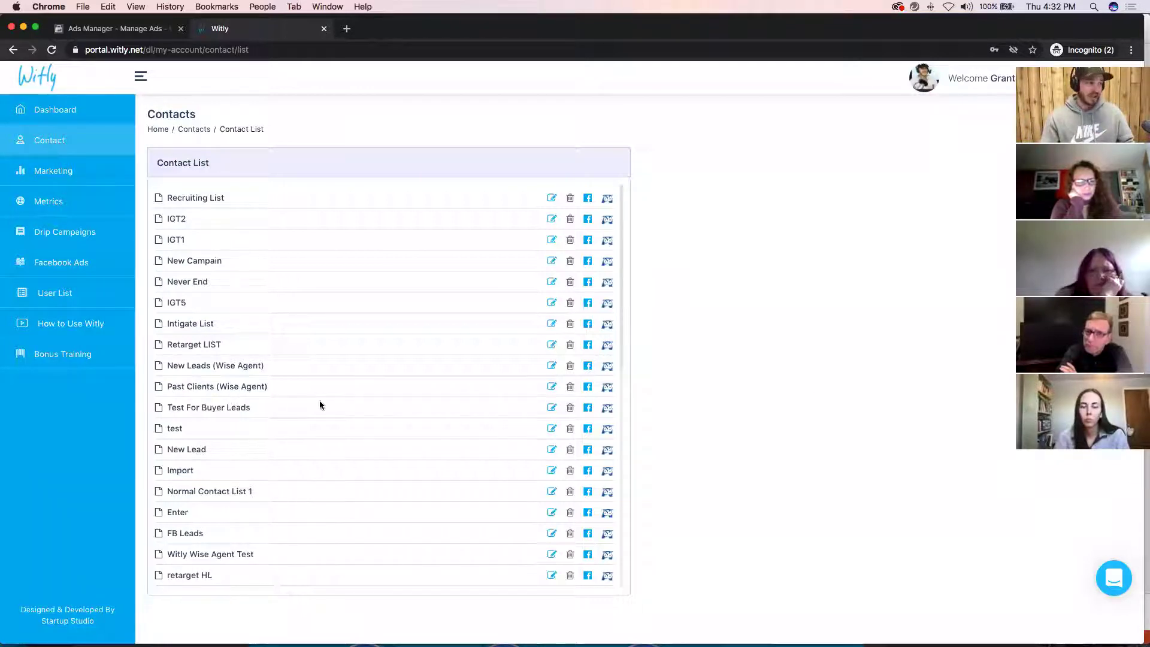
# Send the Past Clients (Wise Agent) contact list to a Facebook ad account.
pyautogui.click(587, 386)
pyautogui.scroll(-1, 427, 413)
pyautogui.scroll(-15, 427, 414)
pyautogui.scroll(-10, 426, 414)
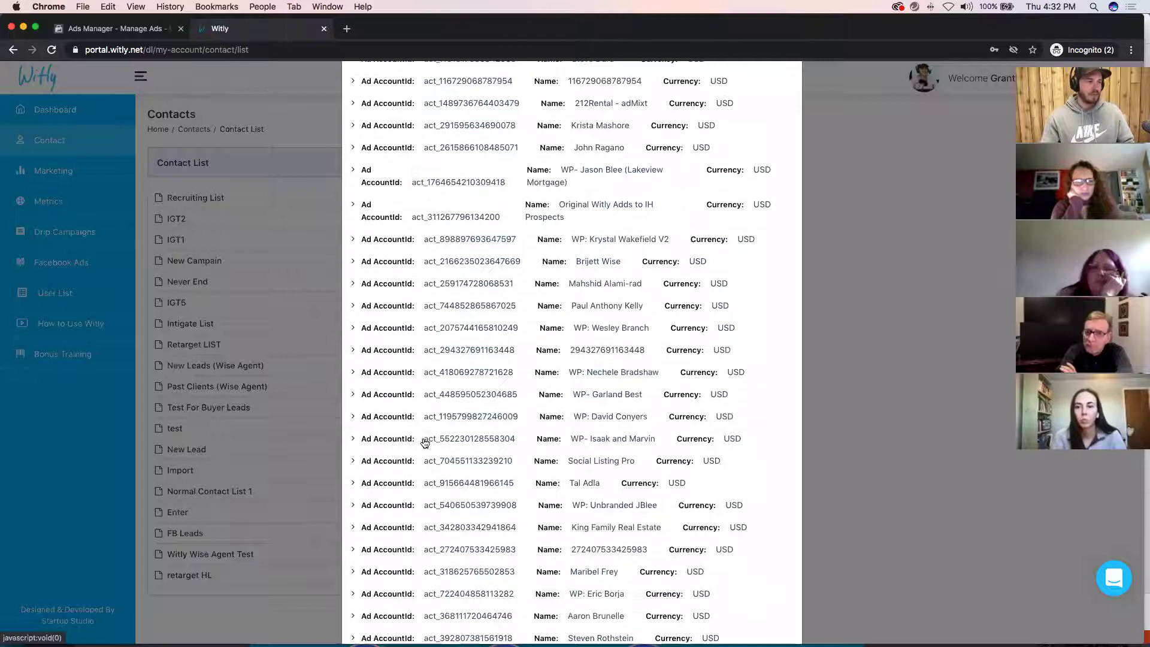
pyautogui.click(424, 443)
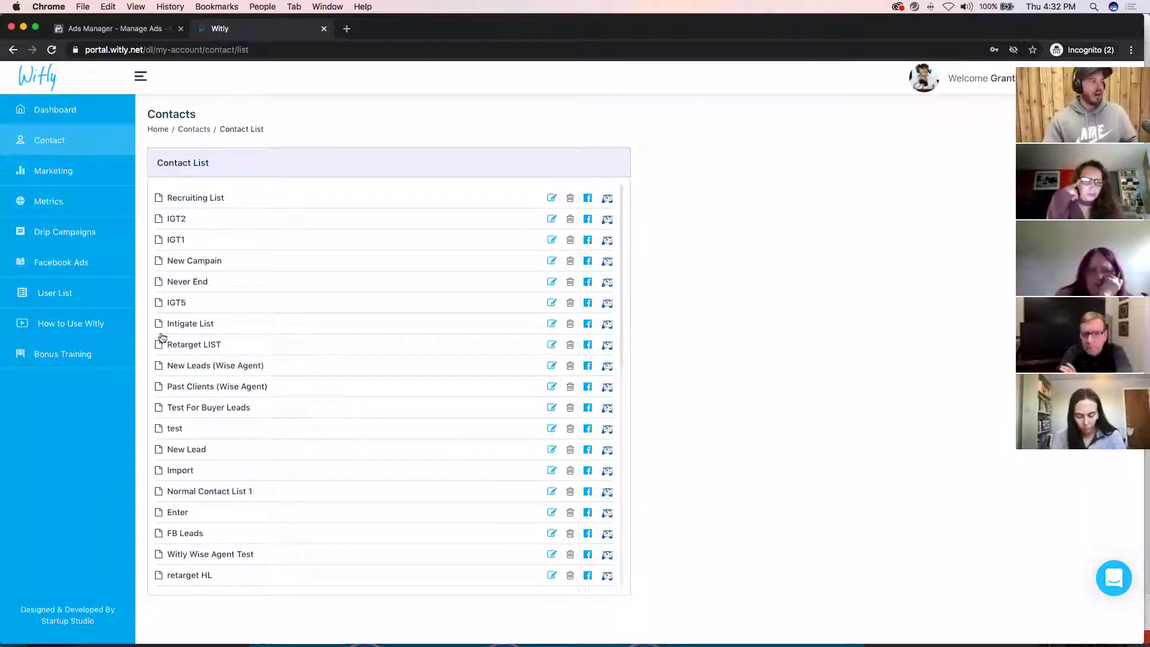
# Open the Facebook ad campaigns of the Witly page under the Social Listing Pro ad account.
pyautogui.click(49, 263)
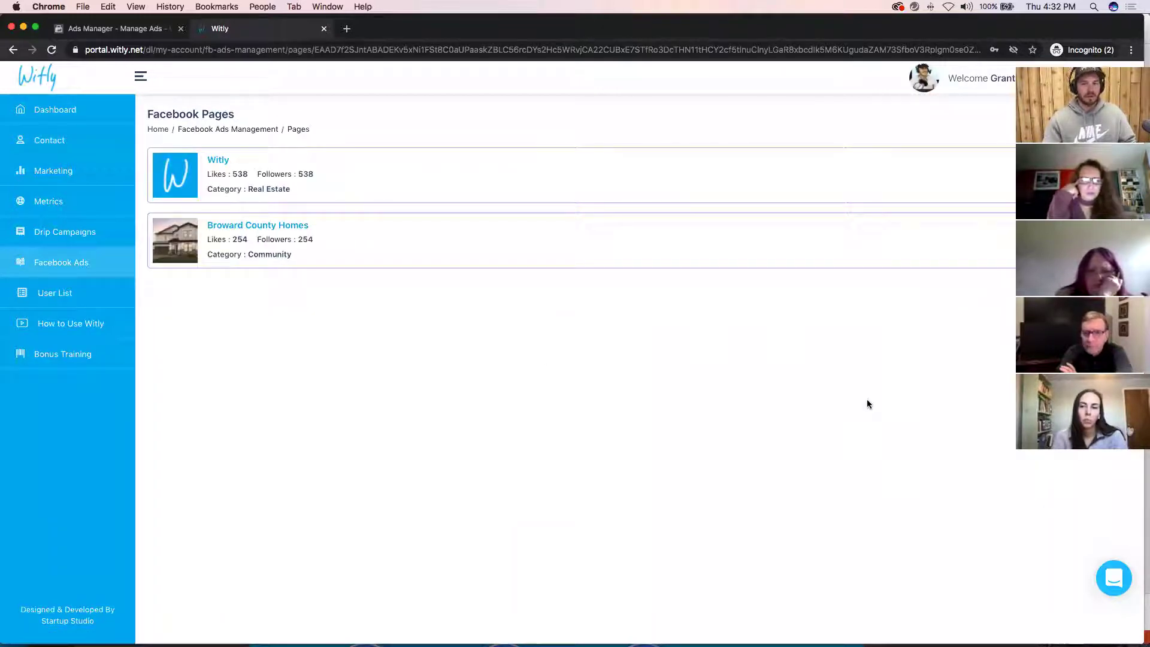
pyautogui.click(218, 160)
pyautogui.scroll(-15, 307, 211)
pyautogui.scroll(-10, 250, 331)
pyautogui.scroll(-10, 250, 330)
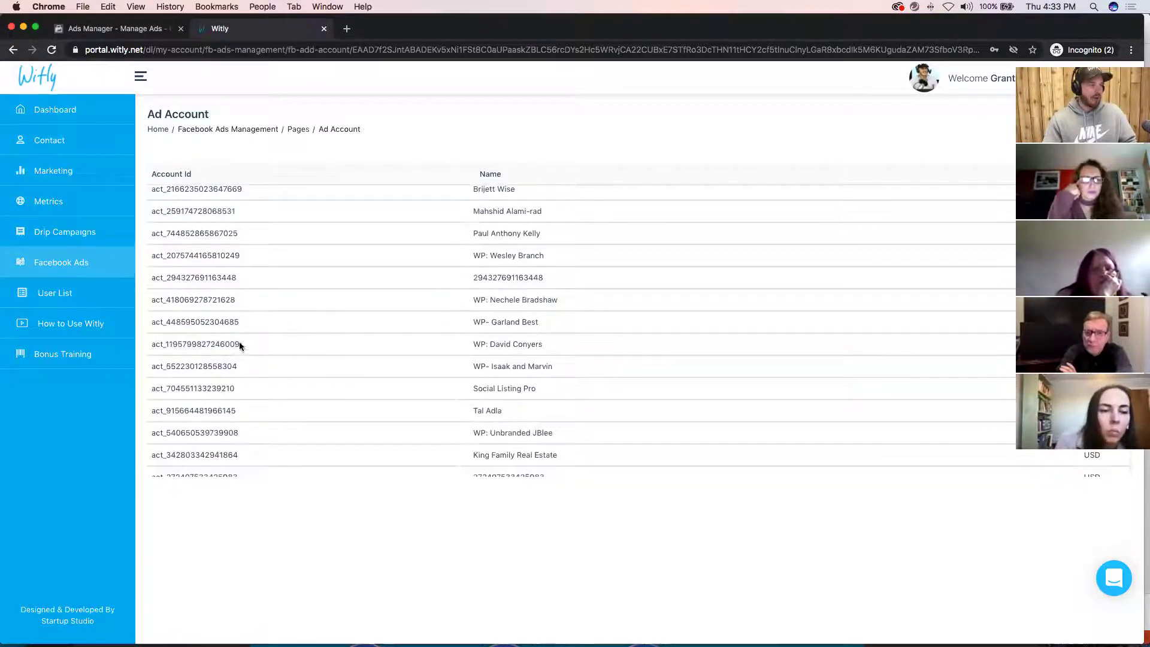
pyautogui.click(175, 389)
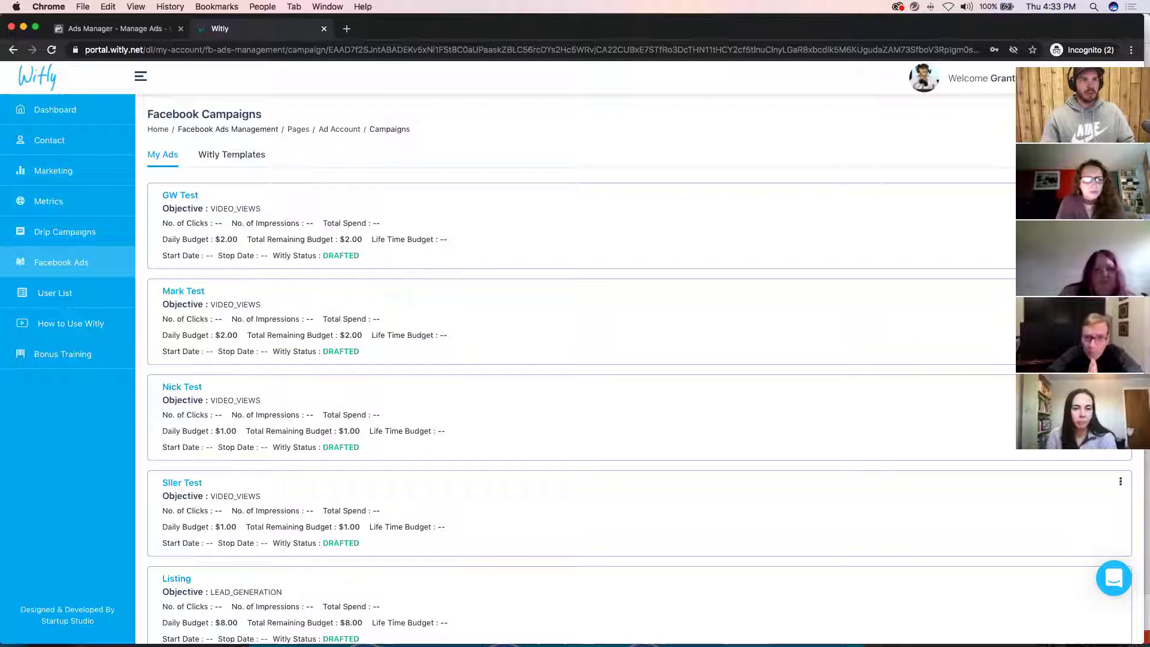
# Create a new ad campaign named "Conversion Video 1 (Test)" with a 1 USD daily budget and the Get More Video View purpose.
pyautogui.click(1072, 155)
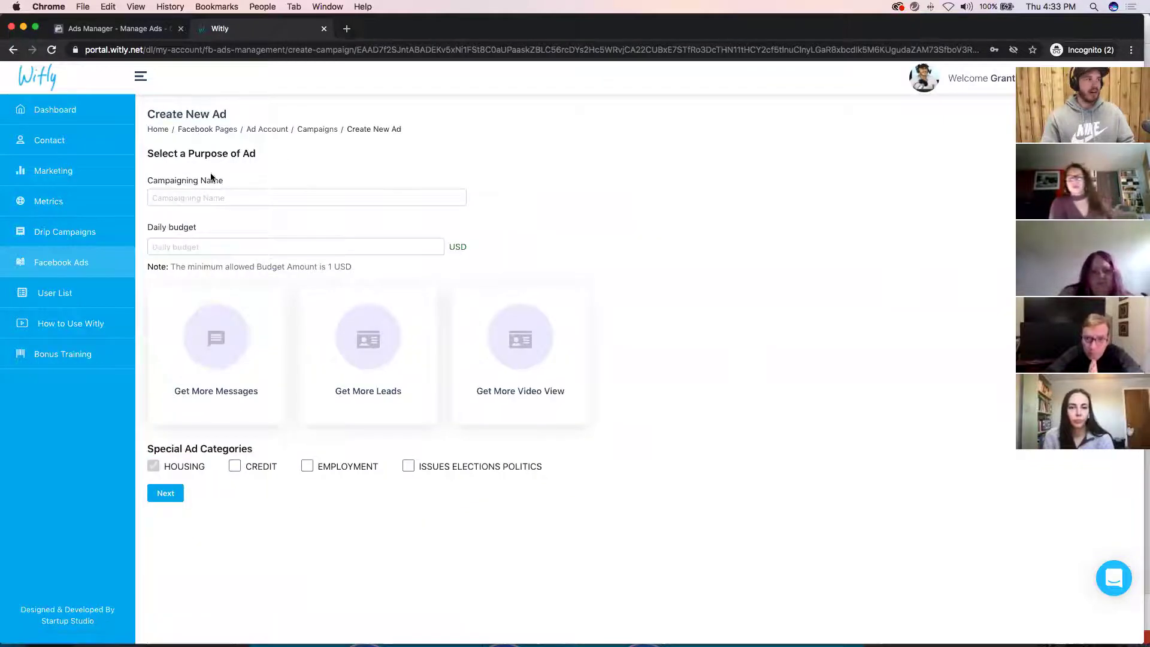
pyautogui.click(318, 204)
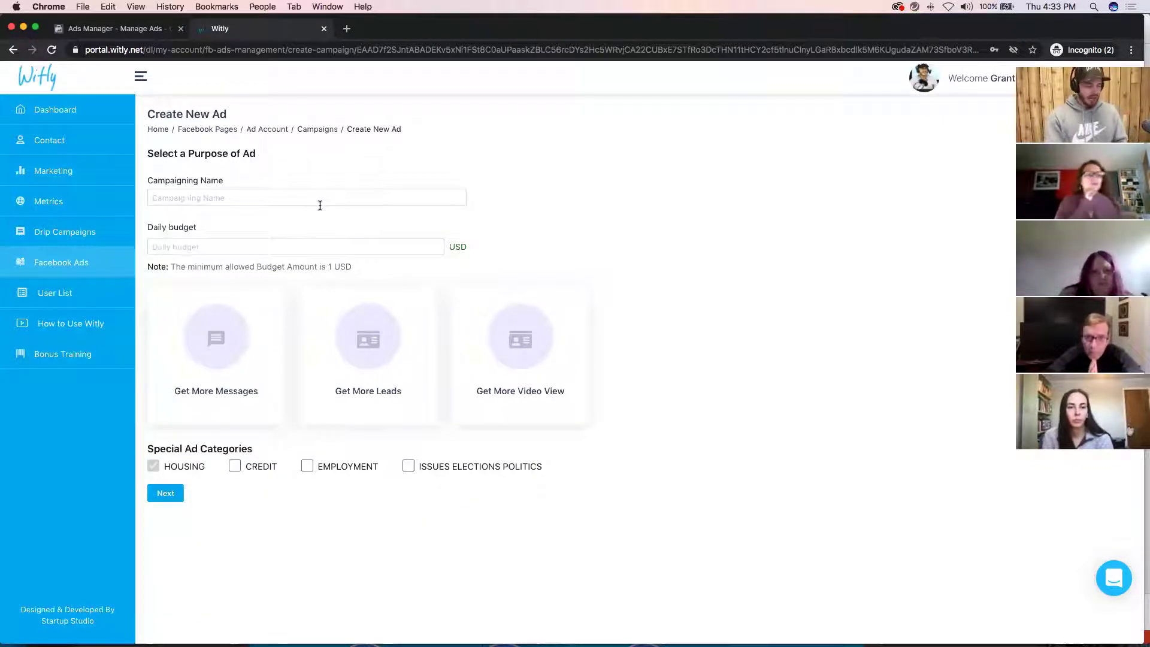
pyautogui.write('Conversion Video 1 (Test')
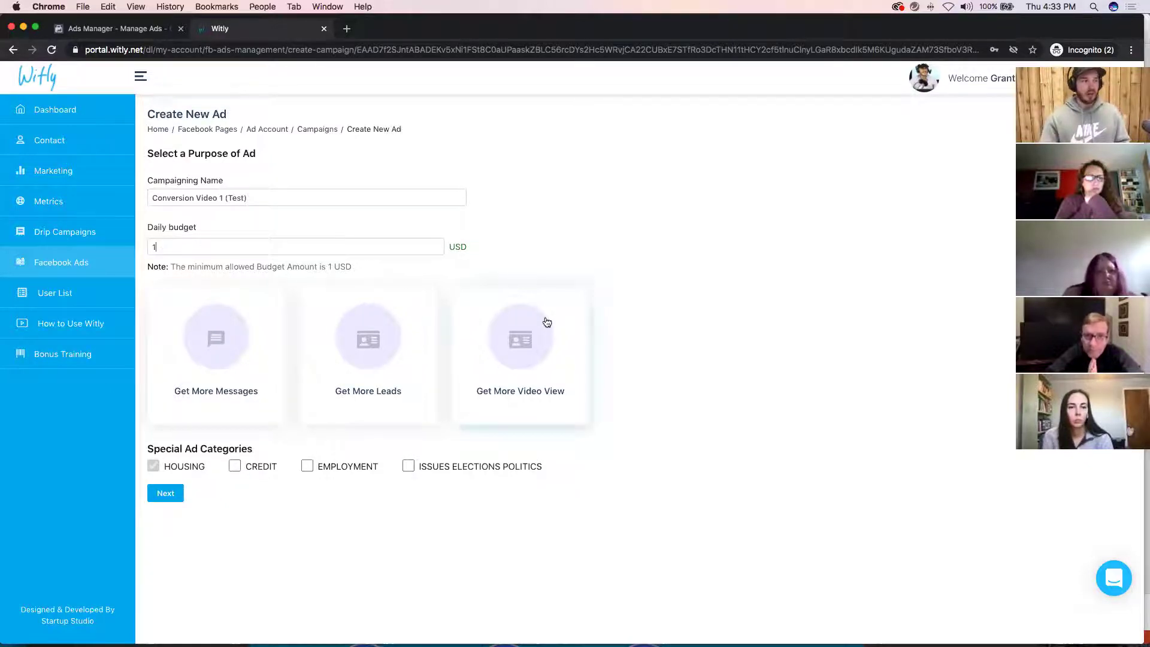
pyautogui.click(579, 367)
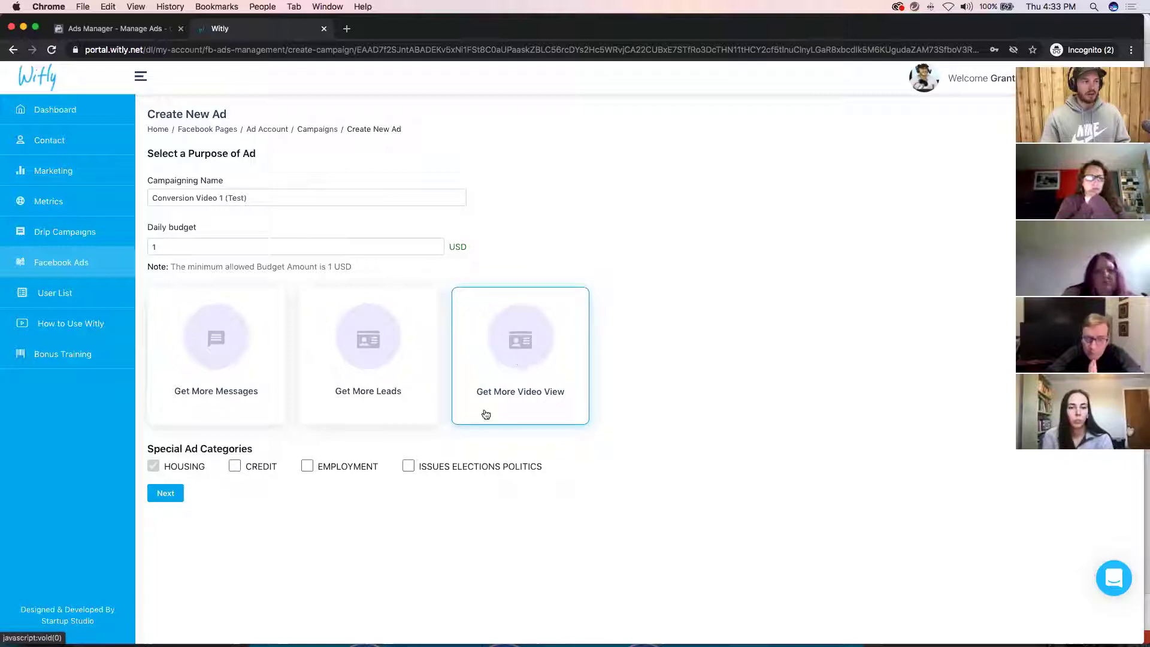
pyautogui.click(165, 493)
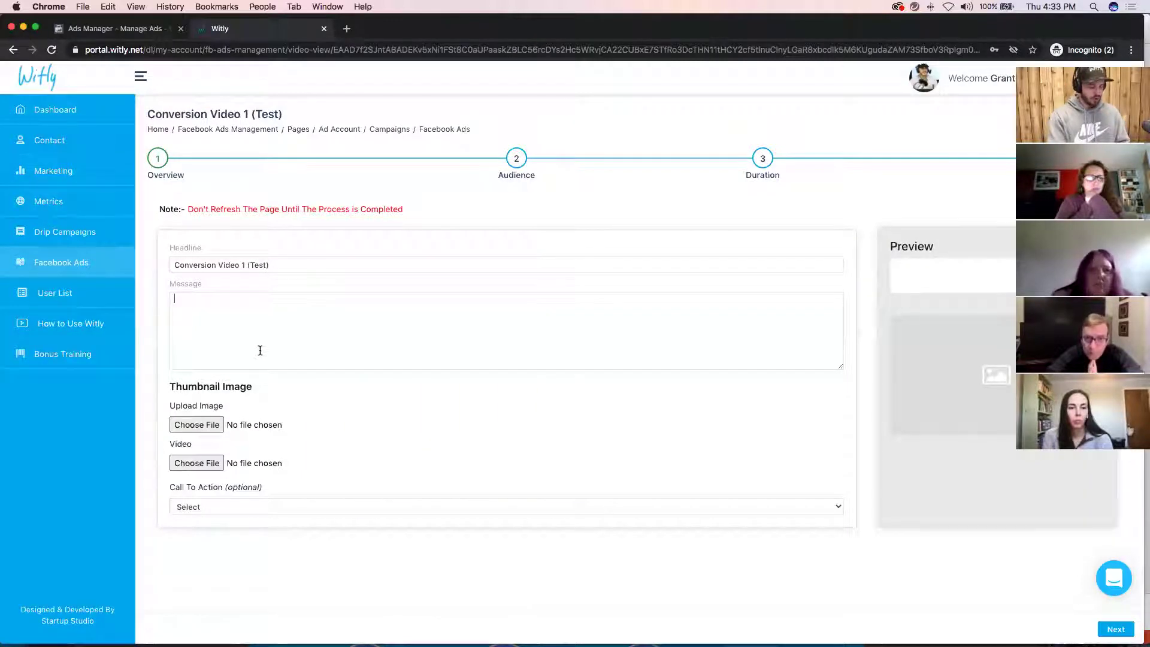
# Enter the ad message "Do you know the difference between pre-qual and pre-approval for buying a home? Watch this...".
pyautogui.write('Do')
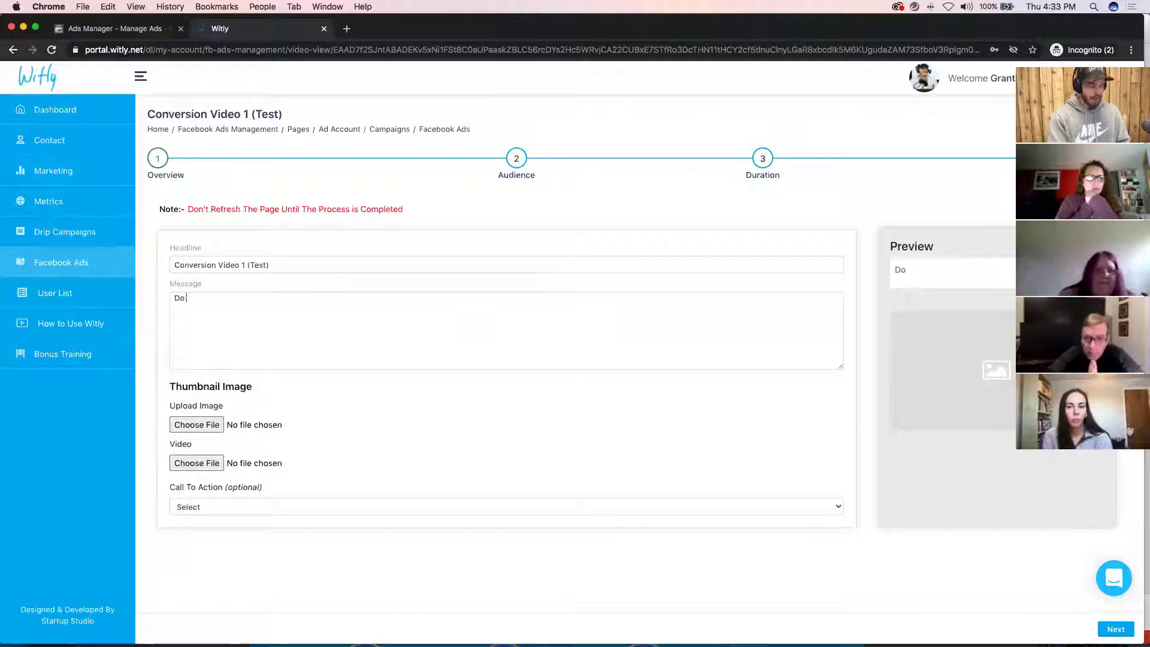
pyautogui.write(' you know the diff')
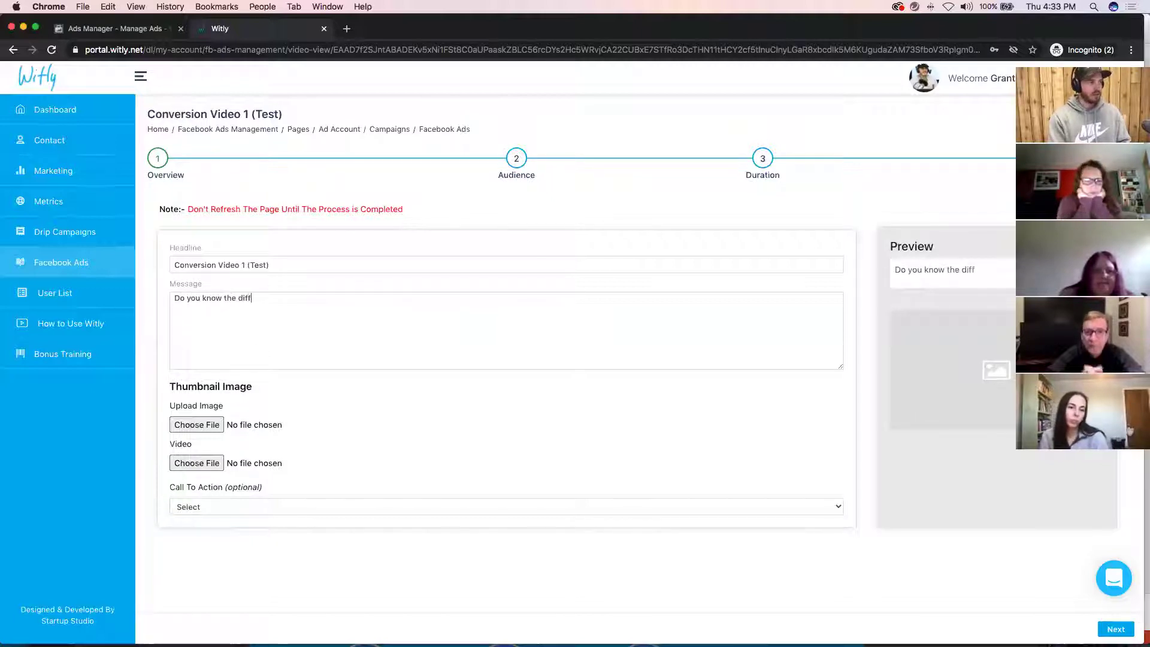
pyautogui.write('erence ')
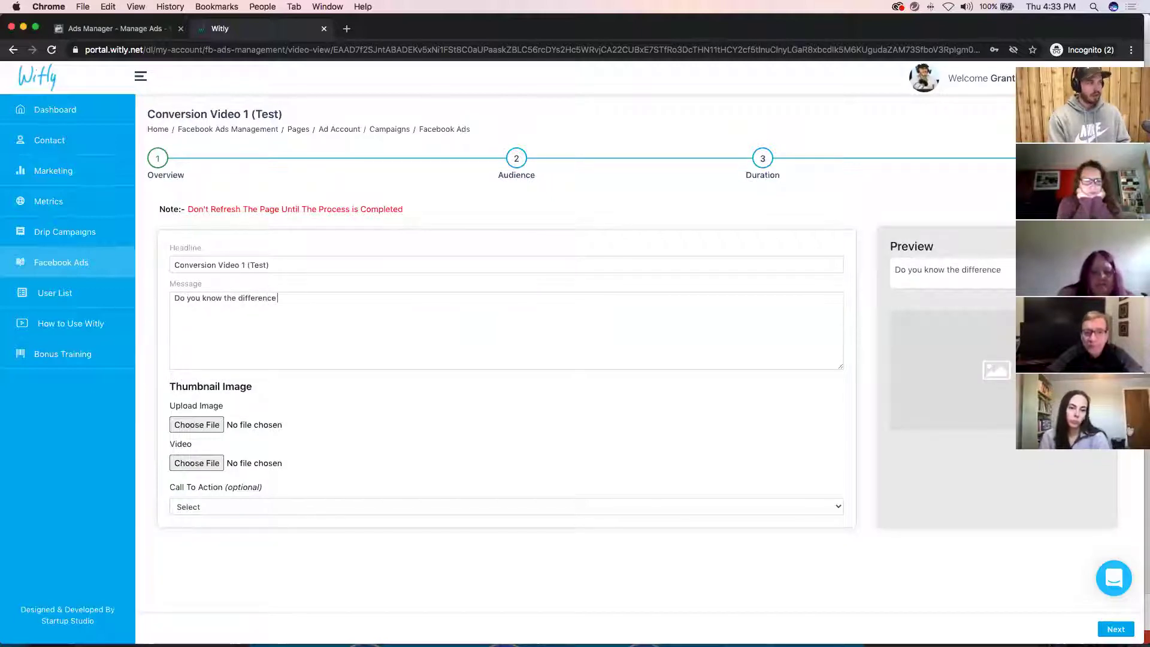
pyautogui.write('between pre-q')
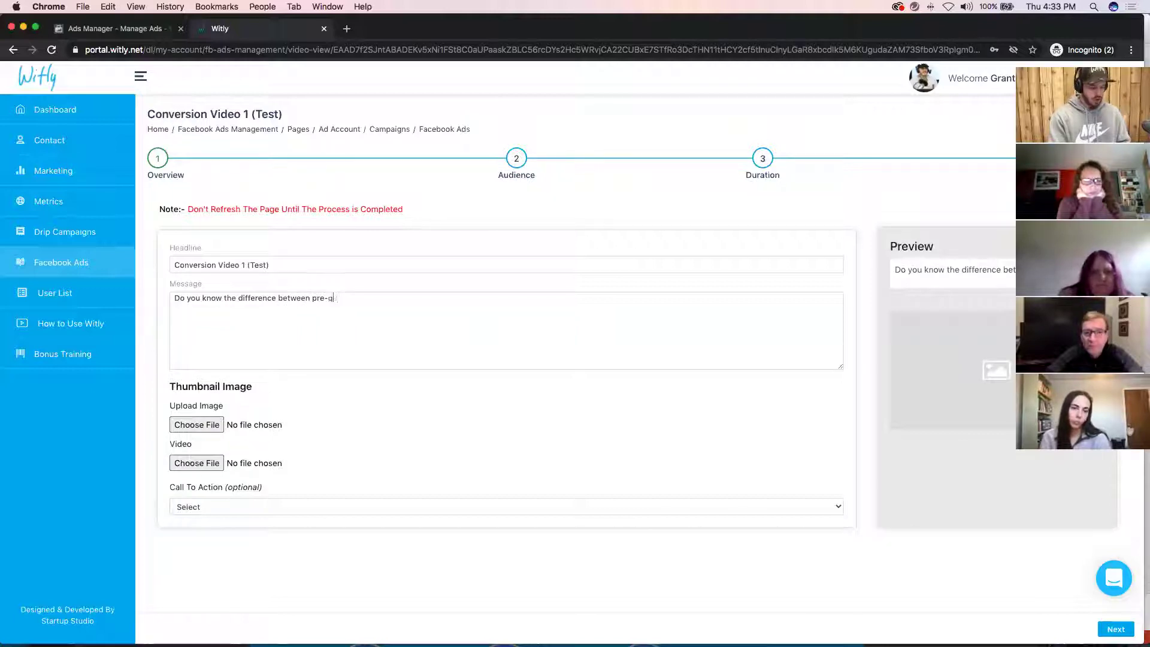
pyautogui.write('ual and pre-=a')
pyautogui.press('BackSpace')
pyautogui.press('BackSpace')
pyautogui.write('ap')
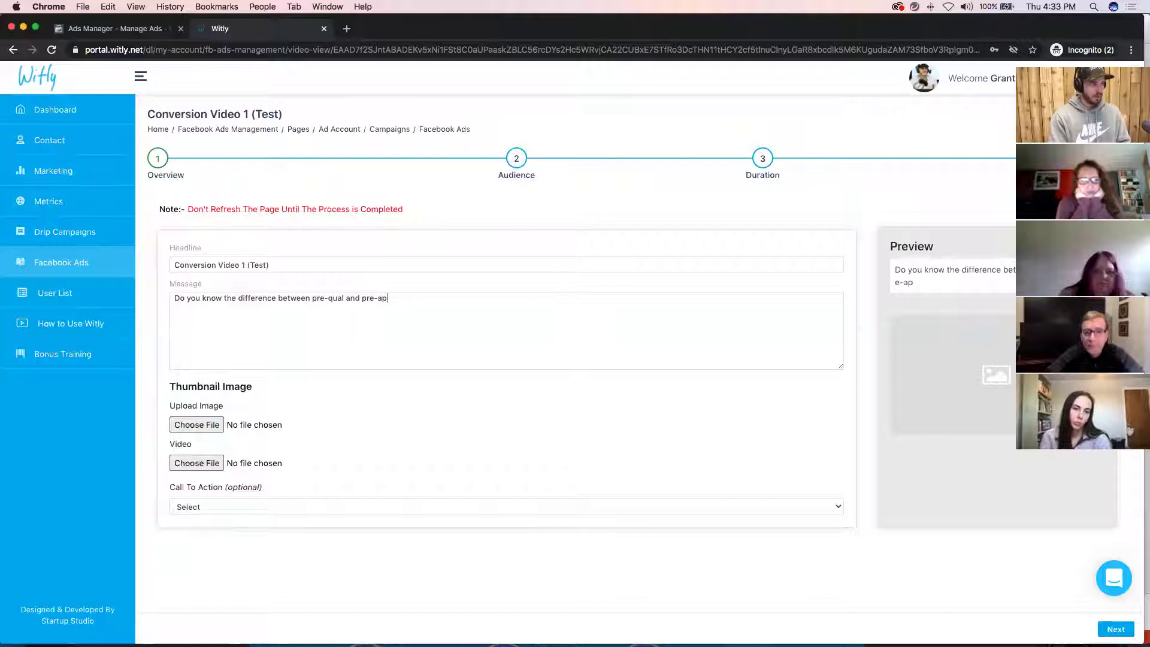
pyautogui.write('proval for buying a home? Wat')
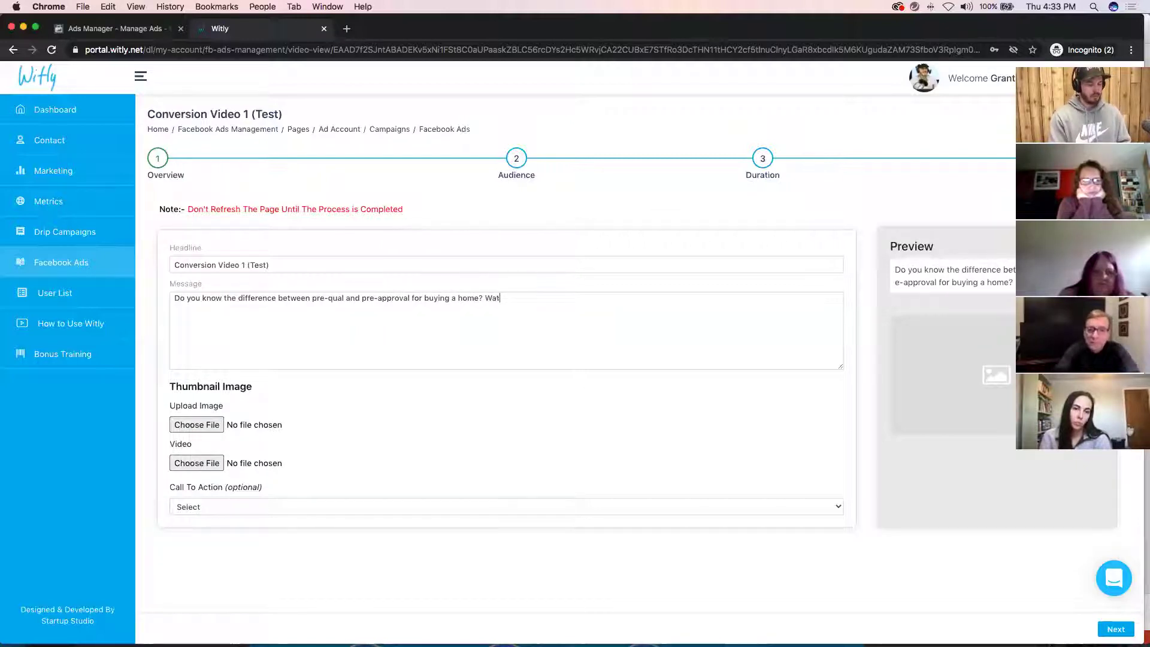
pyautogui.write('ch this...')
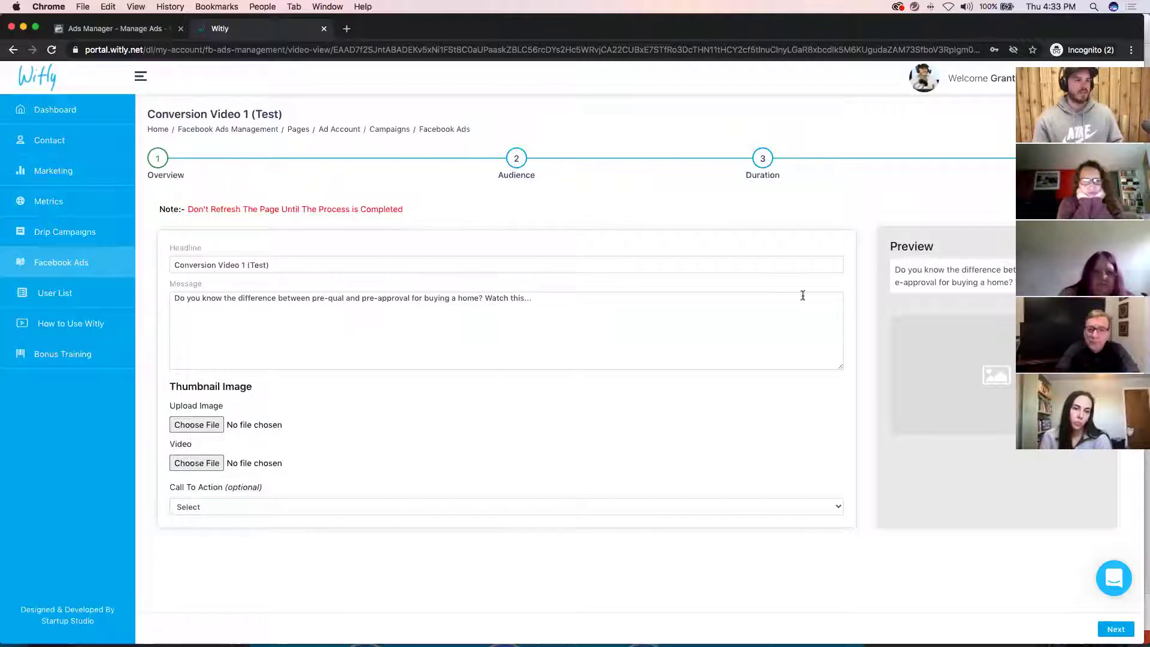
# Upload Pre-Qualification.png as the thumbnail and SotoLegacy-PreQual-PreApproval.mp4 as the video from the Witly Demo folder, and proceed to the audience settings.
pyautogui.click(206, 429)
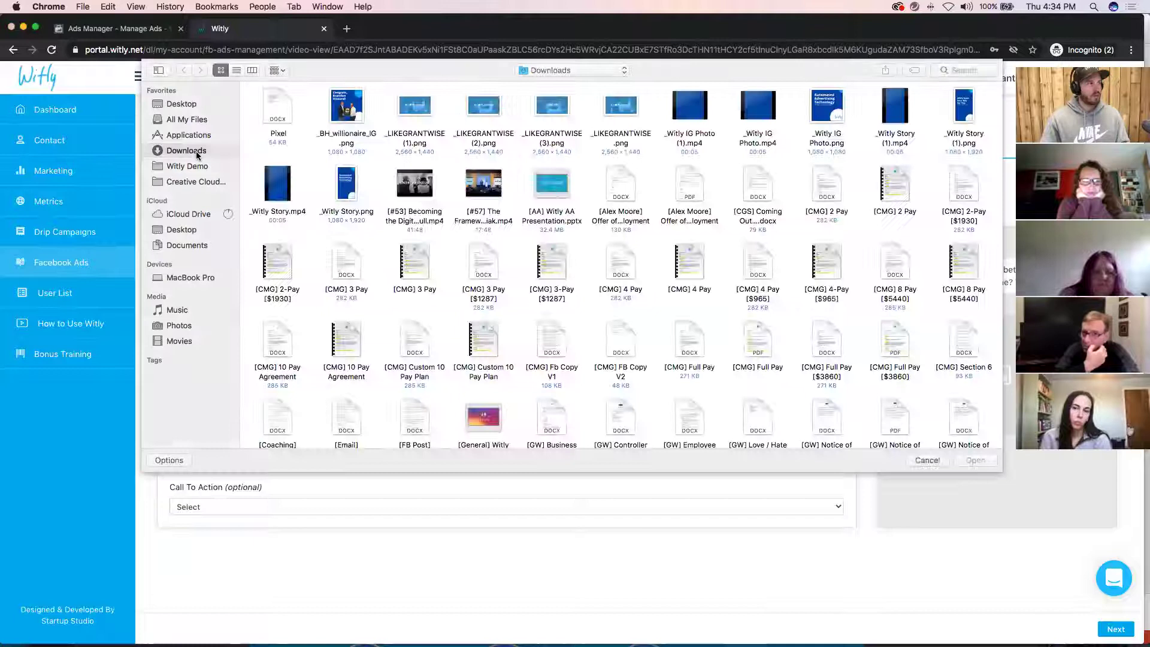
pyautogui.click(188, 166)
pyautogui.doubleClick(276, 120)
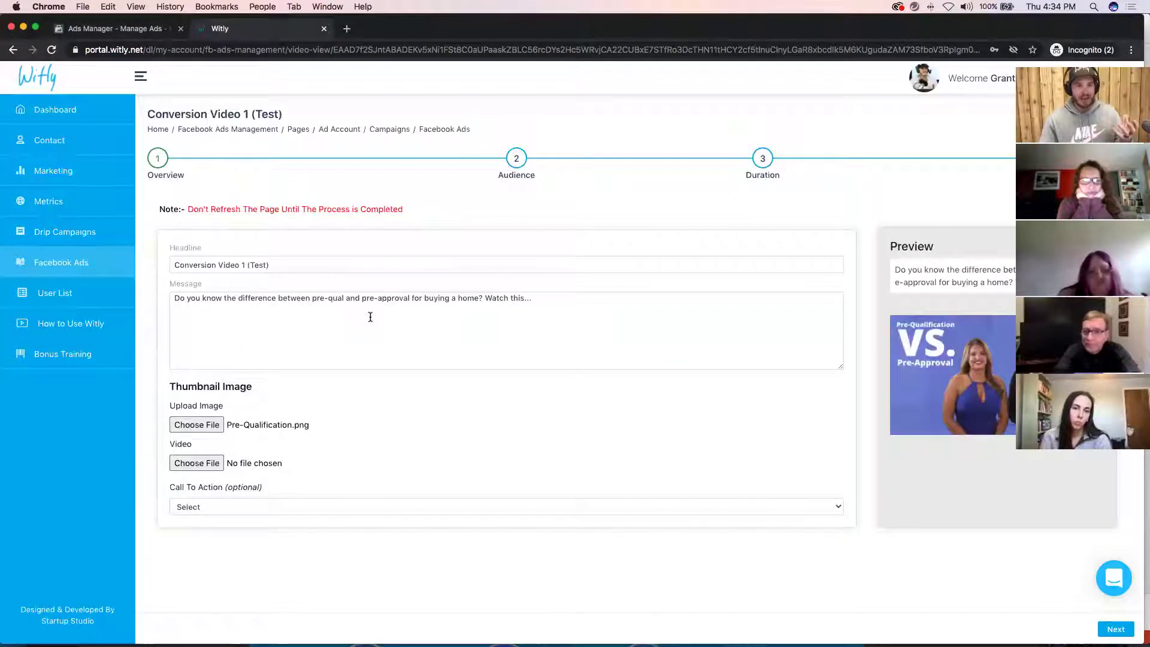
pyautogui.click(197, 463)
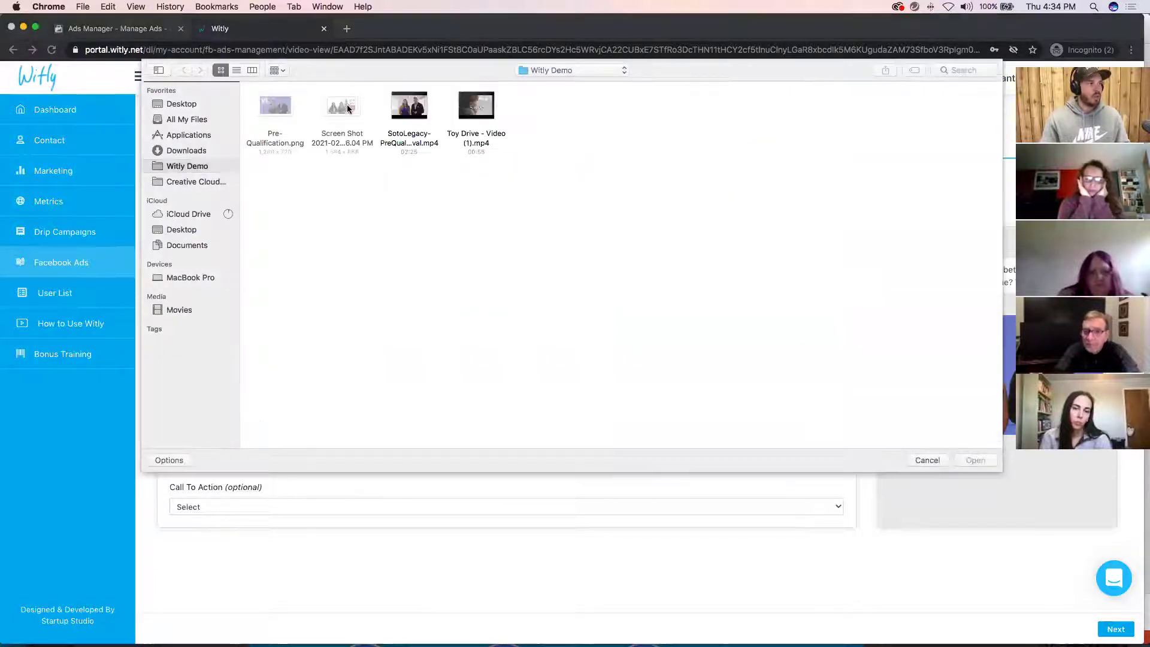
pyautogui.doubleClick(415, 114)
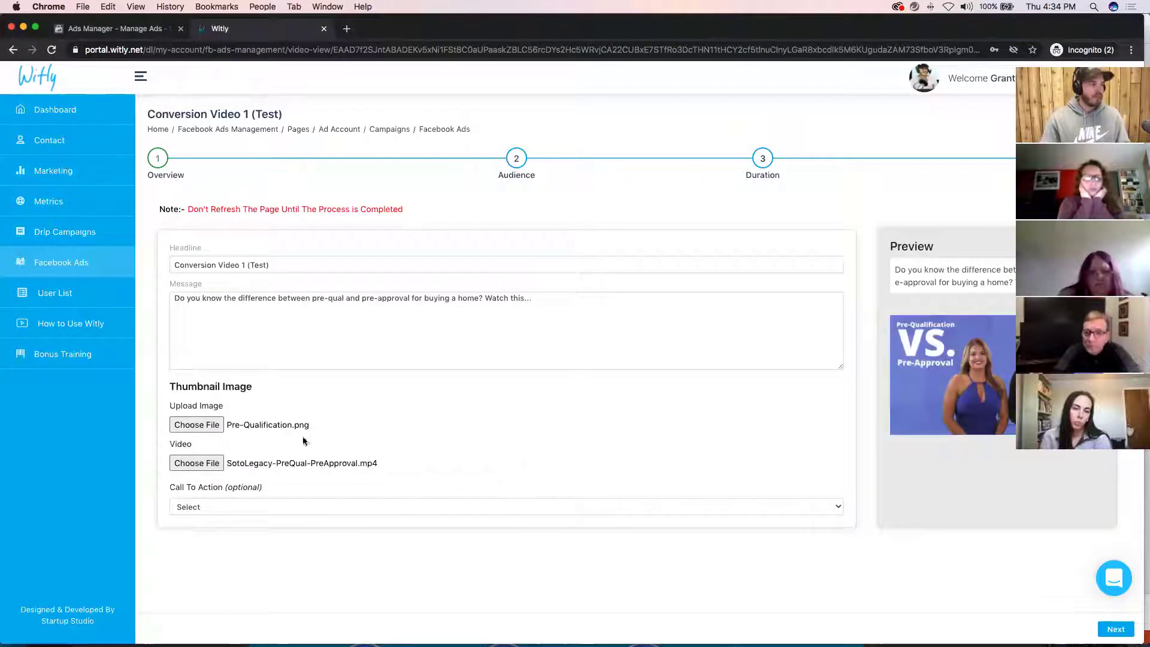
pyautogui.tripleClick(261, 489)
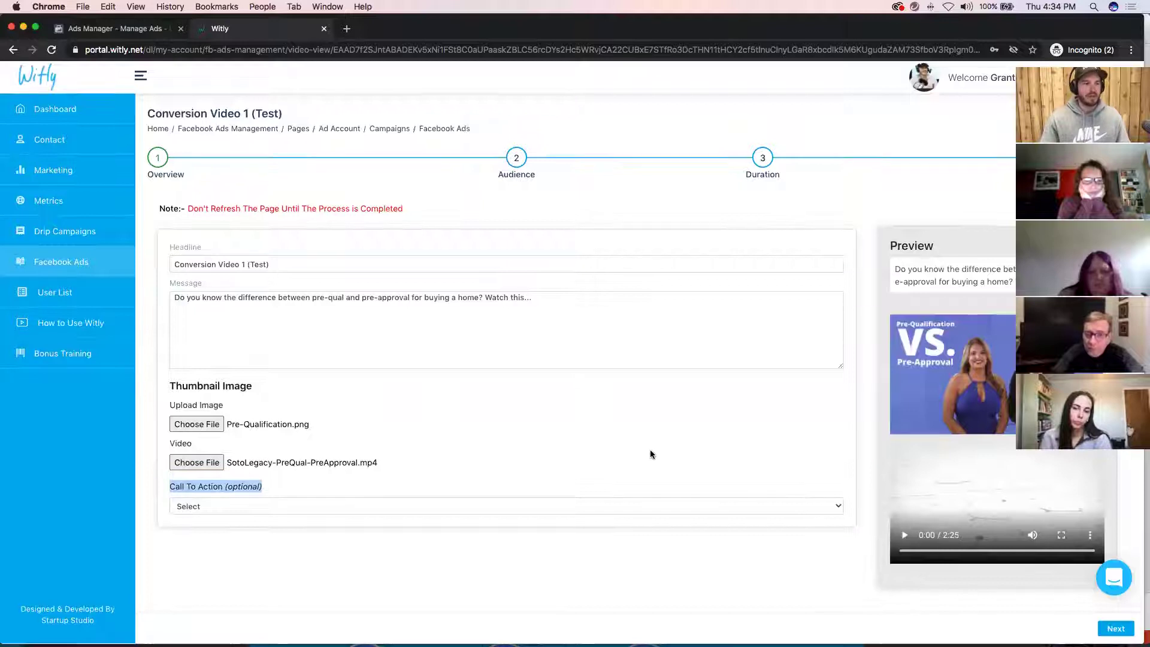
pyautogui.click(1116, 630)
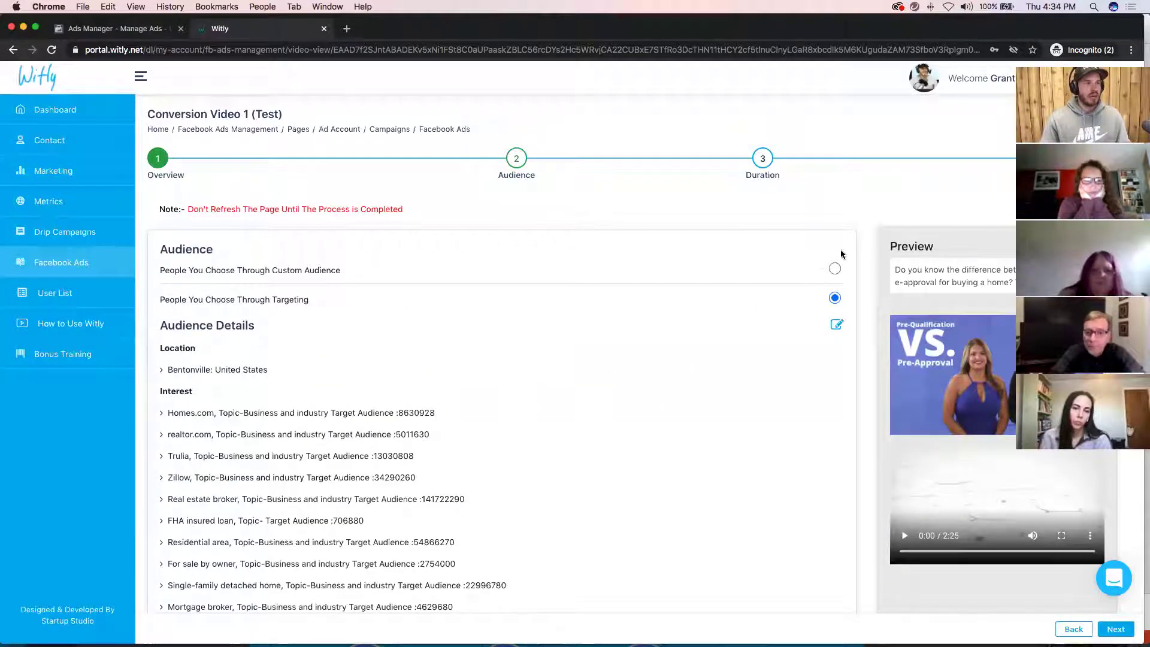
# Target the ad through a custom audience and import the New Leads (Wise Agent) list.
pyautogui.click(834, 268)
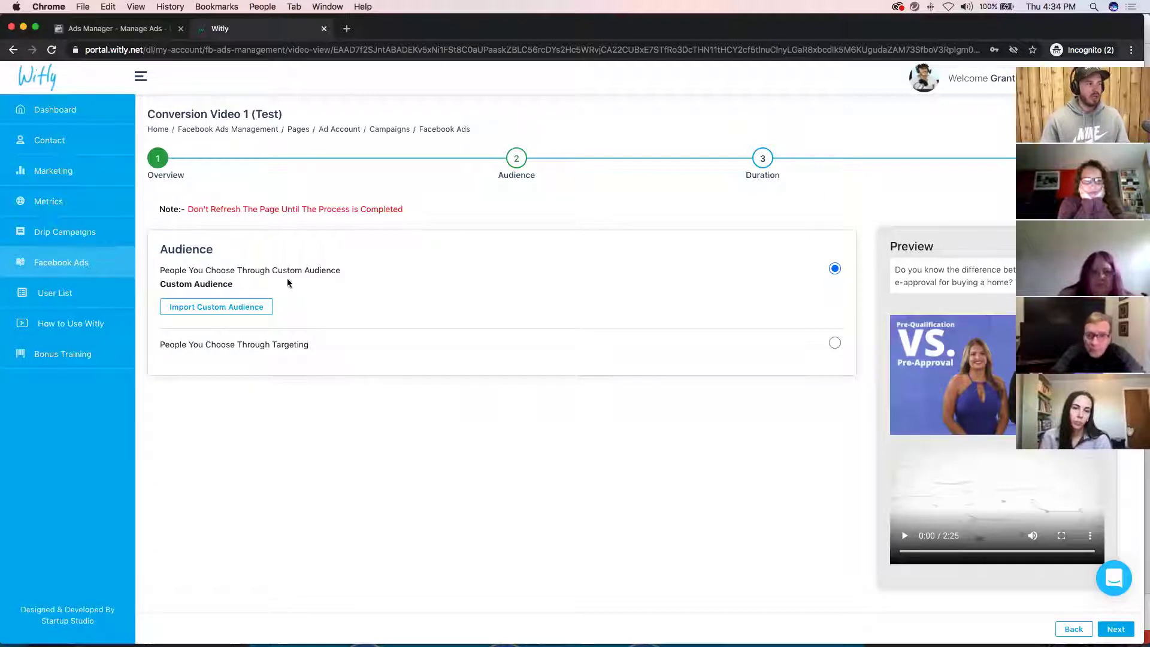
pyautogui.click(256, 306)
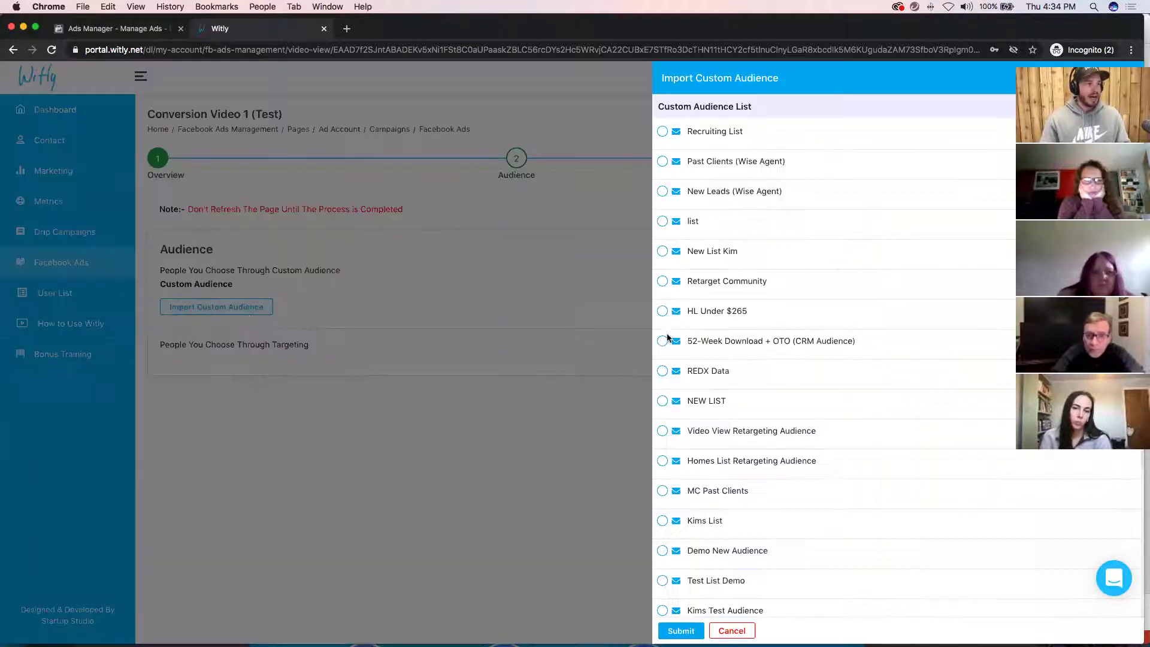
pyautogui.click(662, 191)
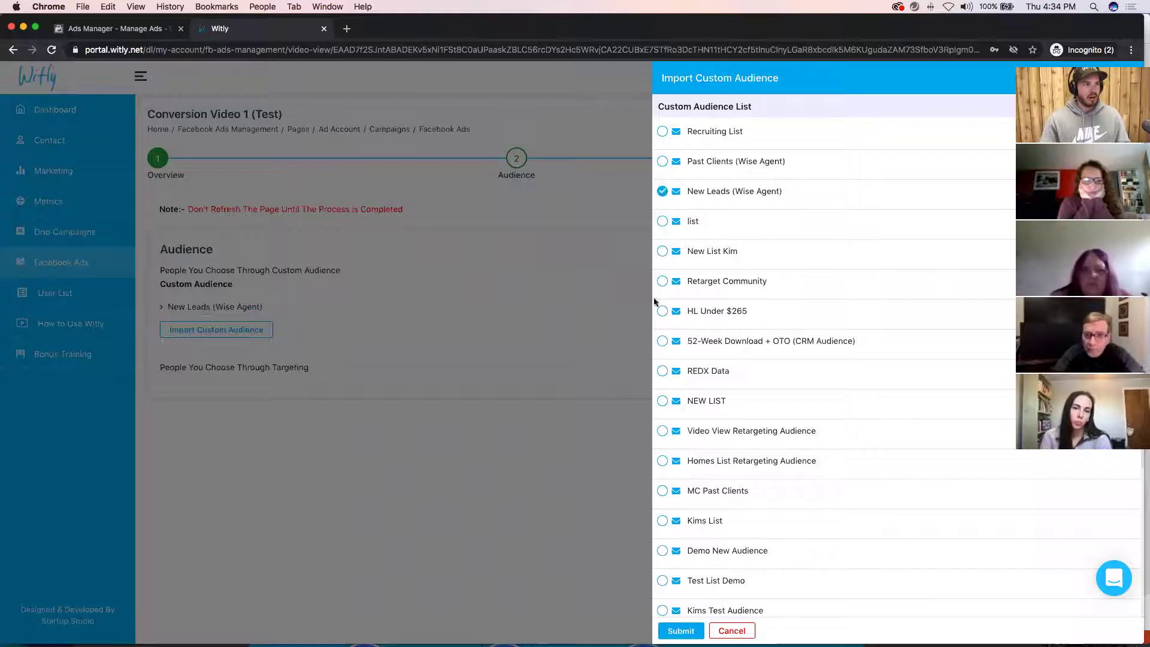
pyautogui.scroll(-5, 777, 449)
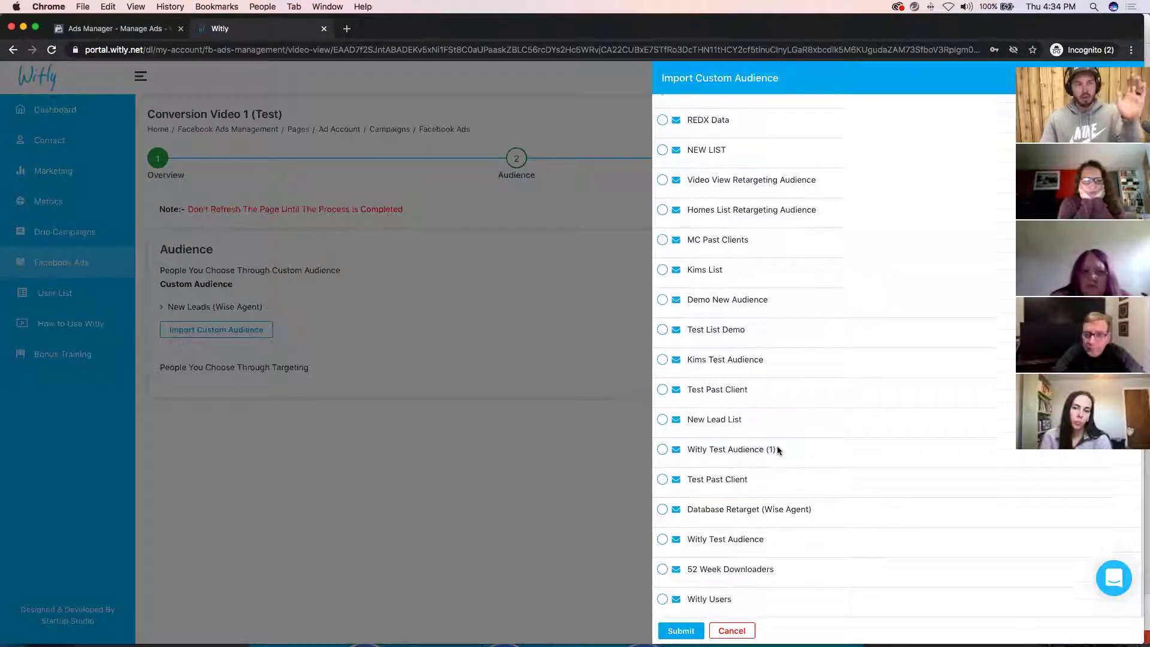
pyautogui.scroll(5, 778, 445)
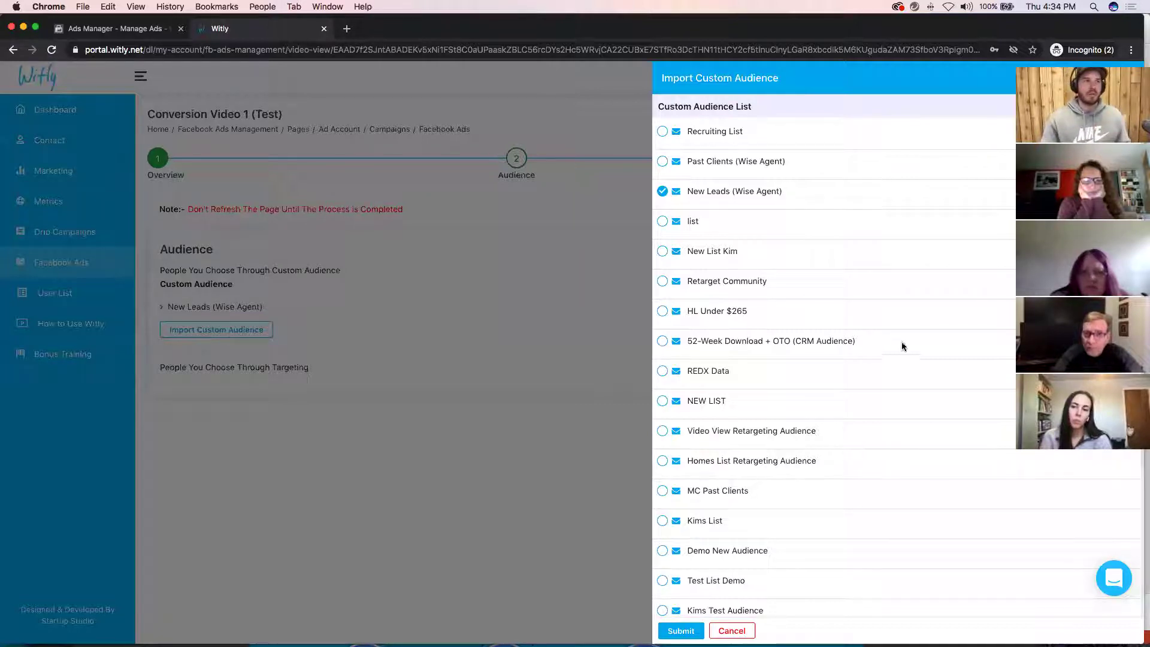
pyautogui.scroll(-4, 902, 347)
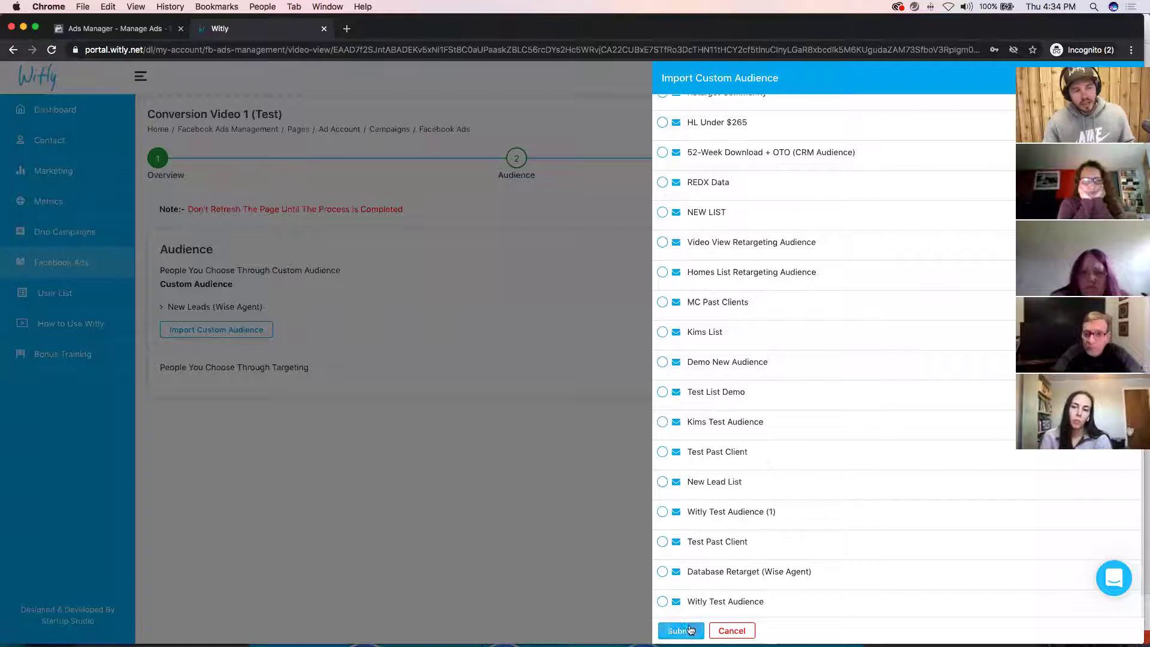
pyautogui.click(683, 631)
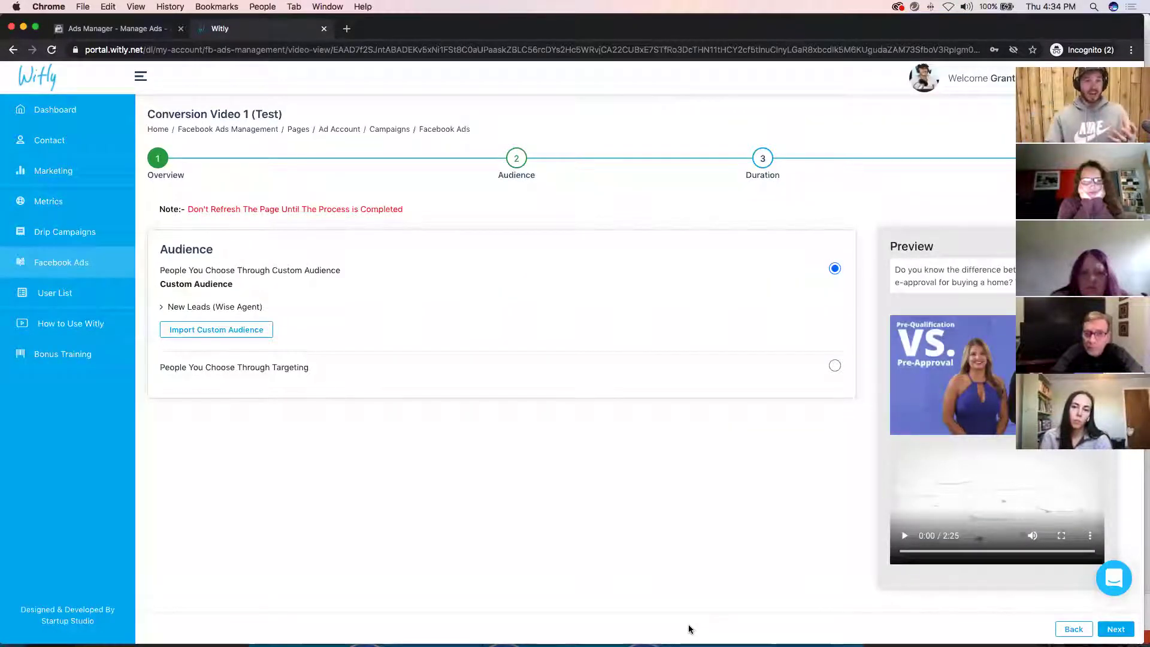
# Proceed to the ad's duration settings, try the option to choose an end date, and switch back to running continuously.
pyautogui.click(1115, 628)
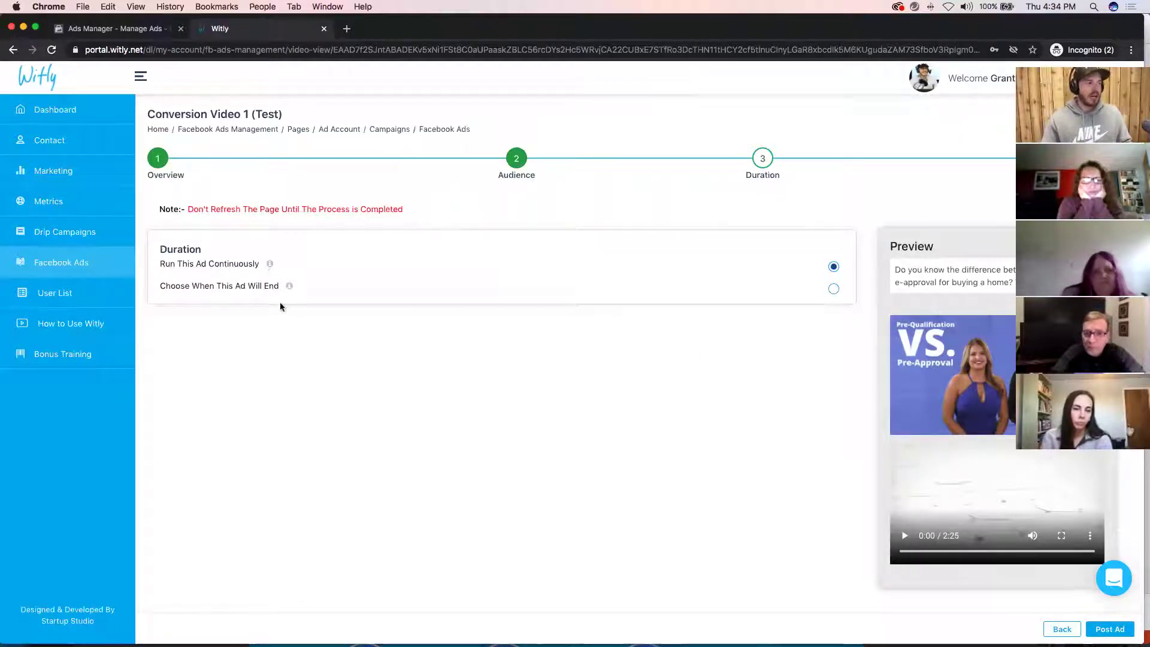
pyautogui.click(834, 290)
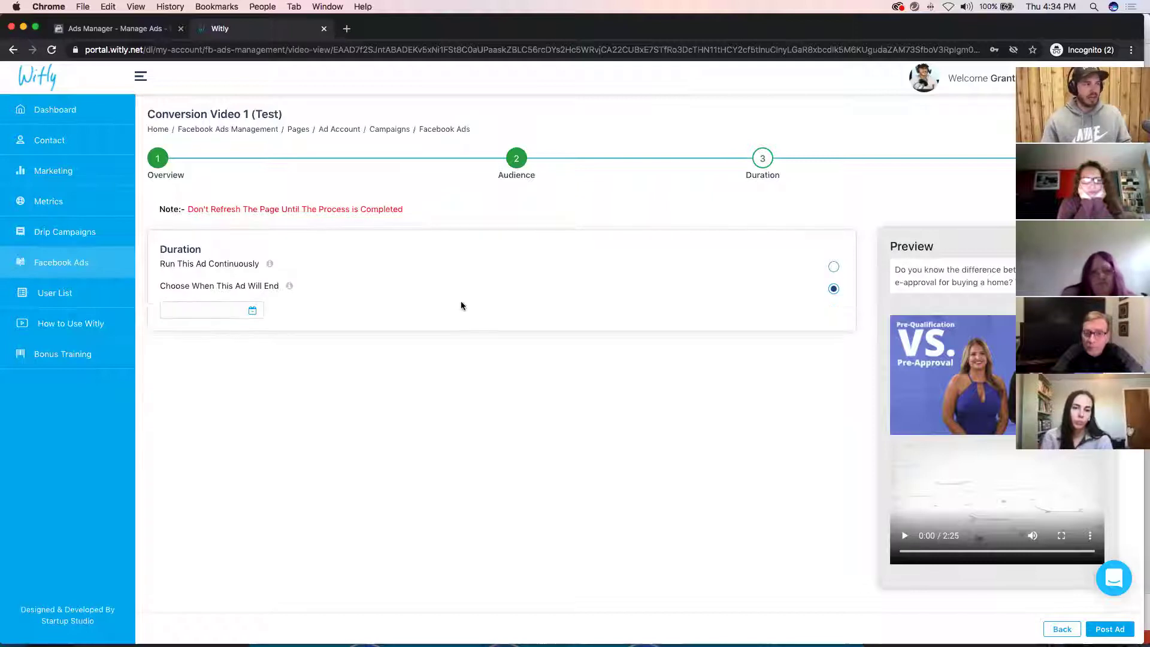
pyautogui.doubleClick(836, 266)
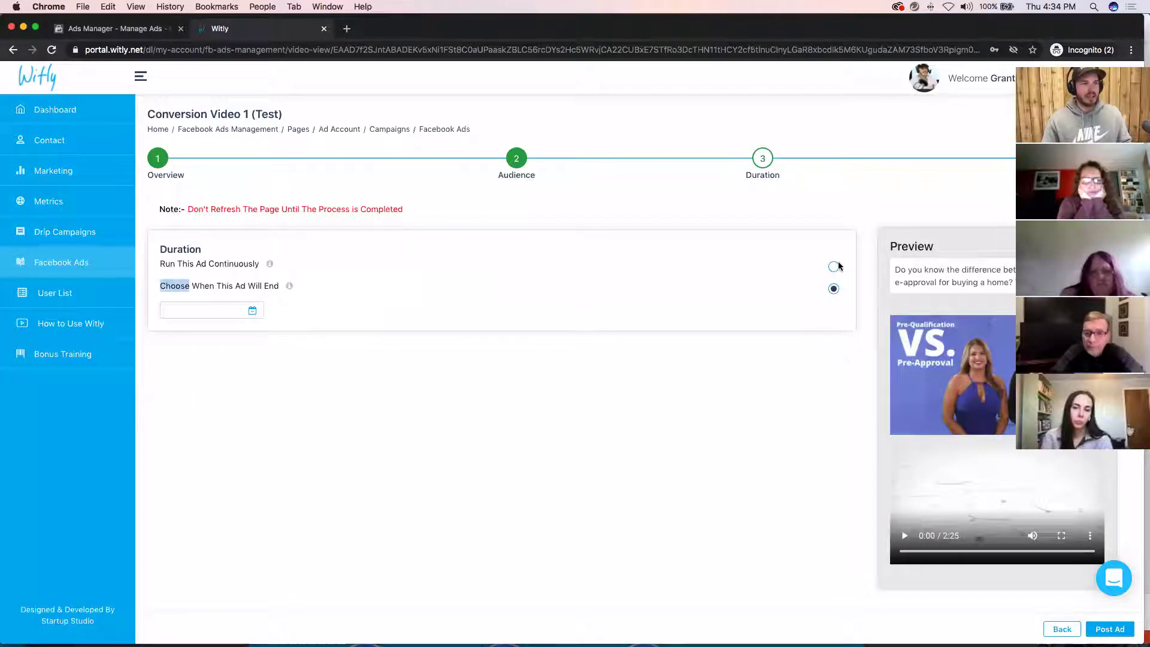